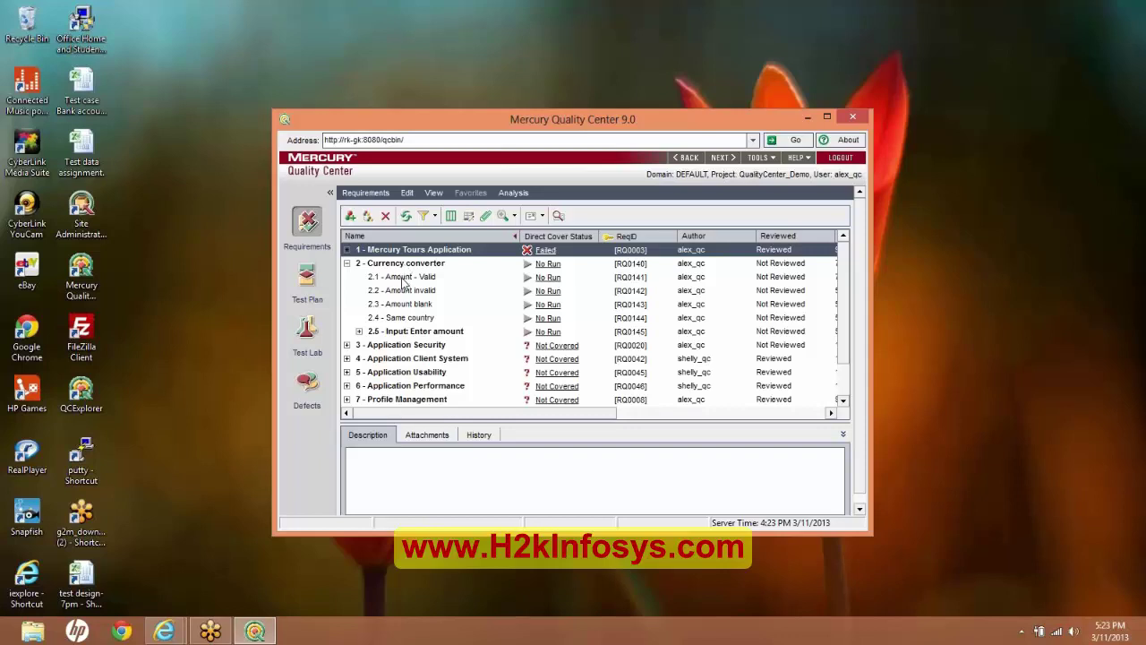
# - Review the details of the Amount - Valid, Amount invalid and Amount blank requirements under Currency converter
pyautogui.click(403, 279)
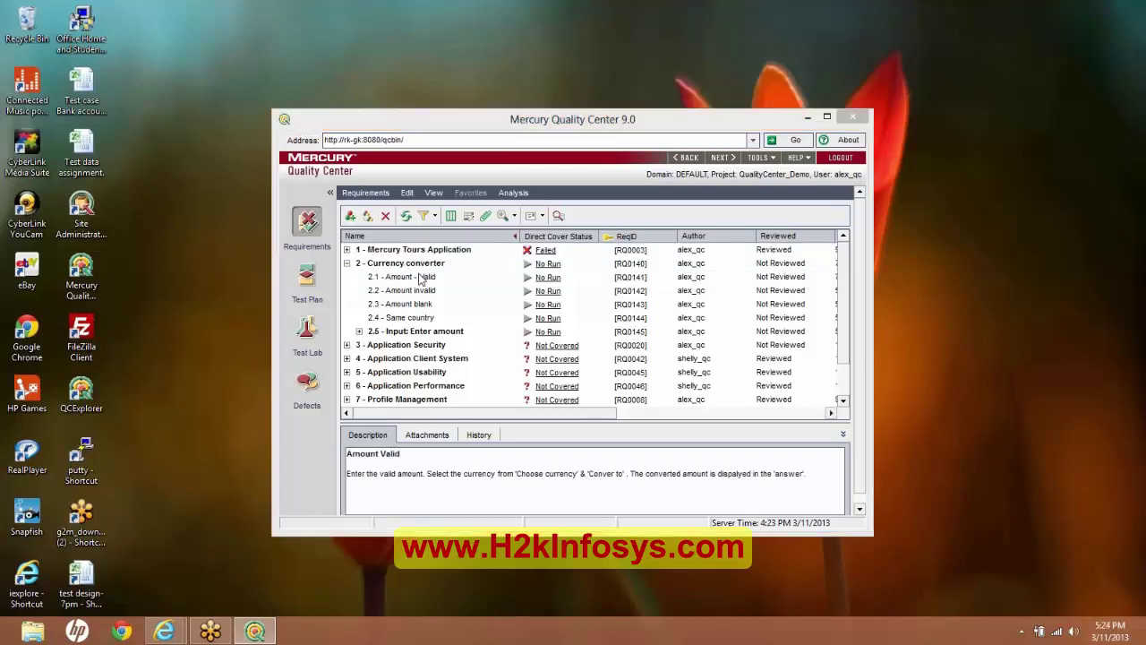
pyautogui.doubleClick(421, 280)
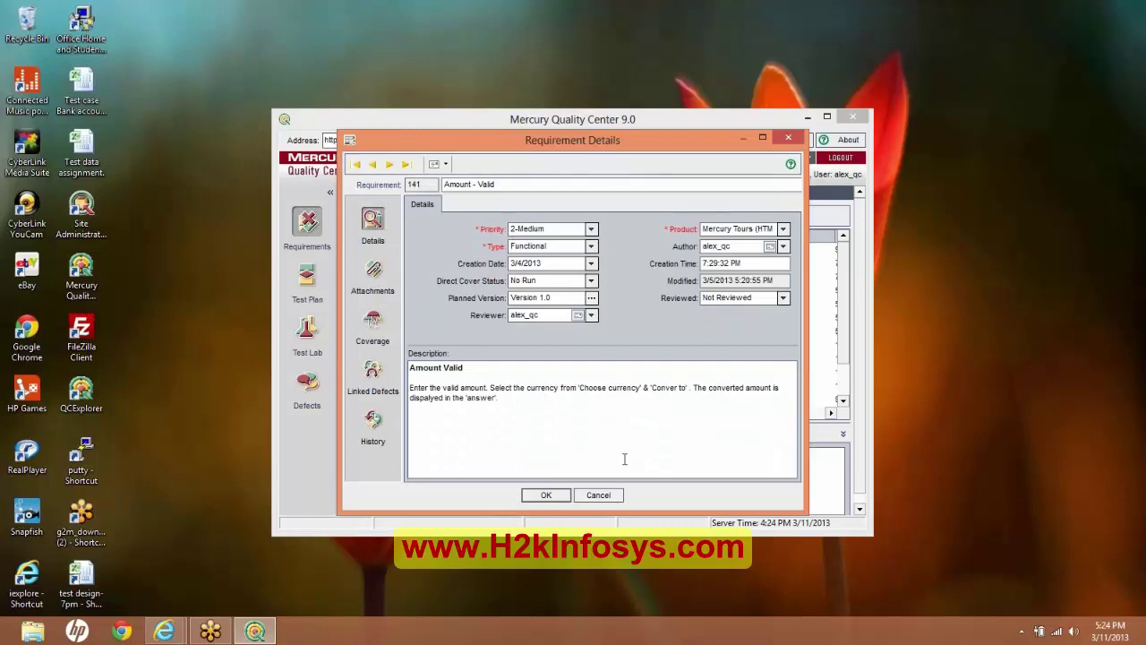
pyautogui.click(545, 495)
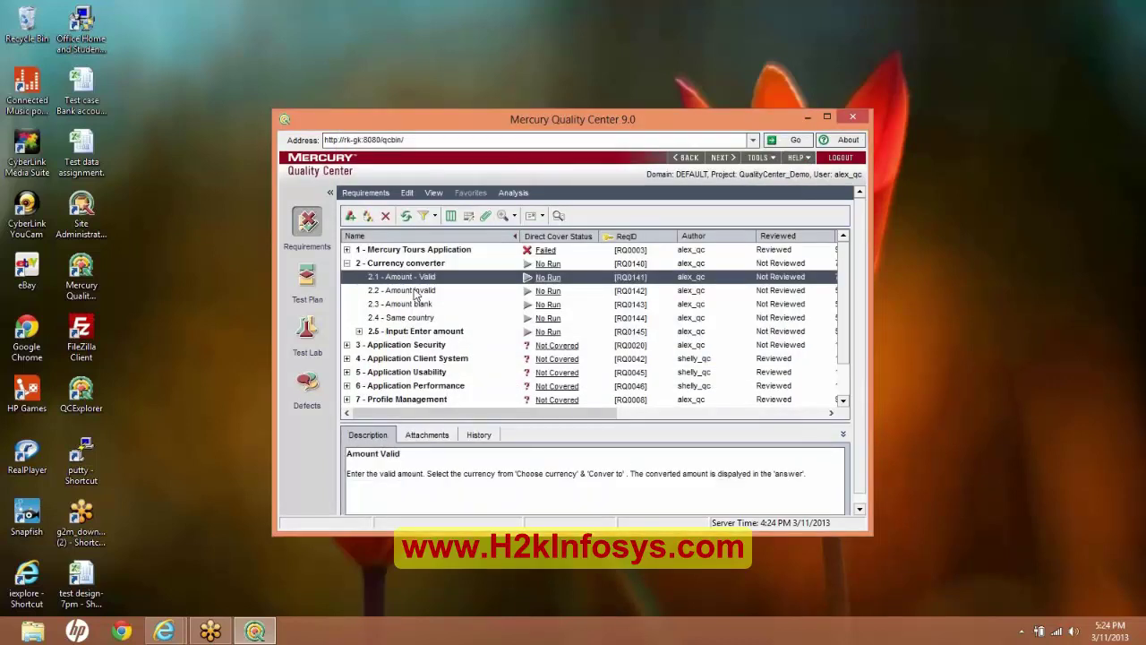
pyautogui.click(414, 292)
pyautogui.doubleClick(414, 291)
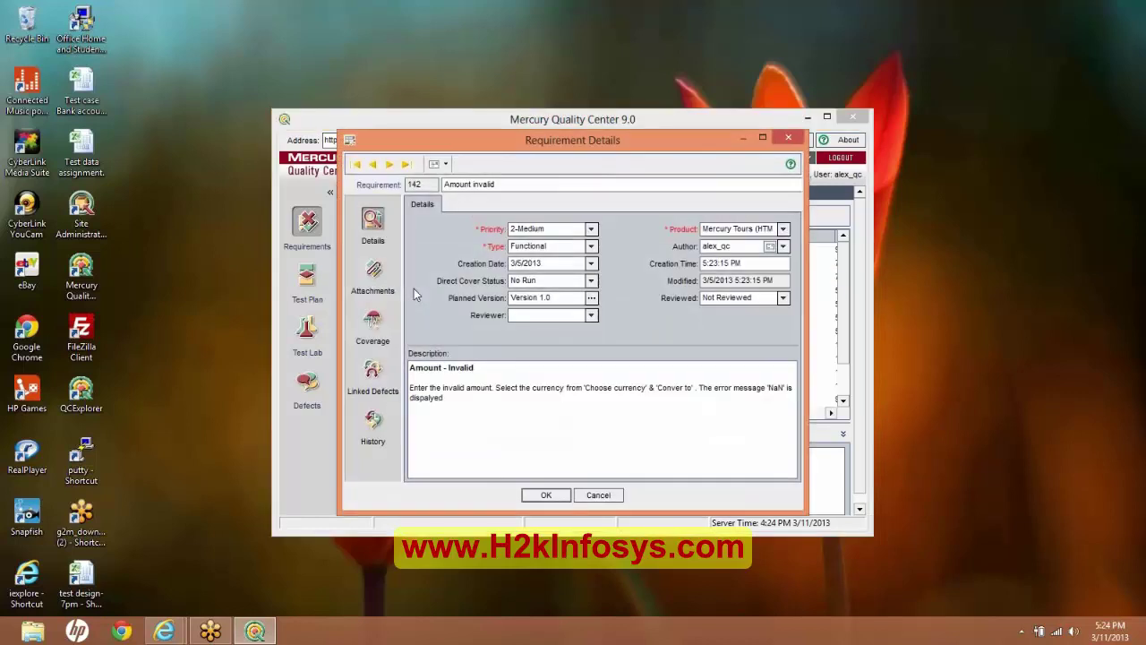
pyautogui.click(545, 496)
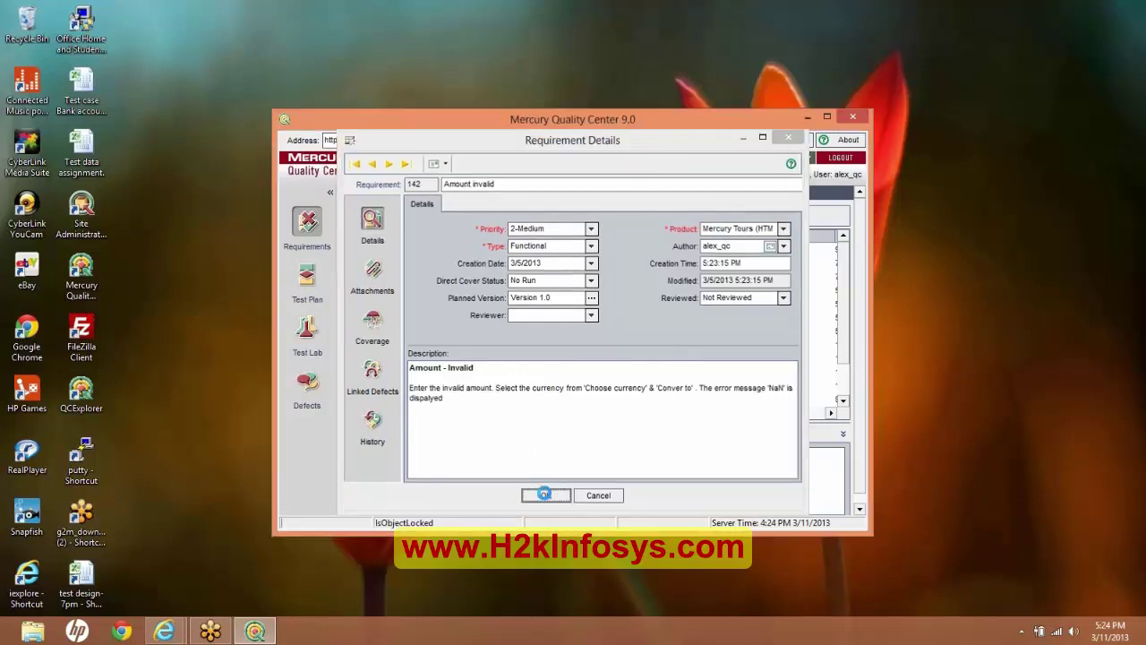
pyautogui.click(417, 305)
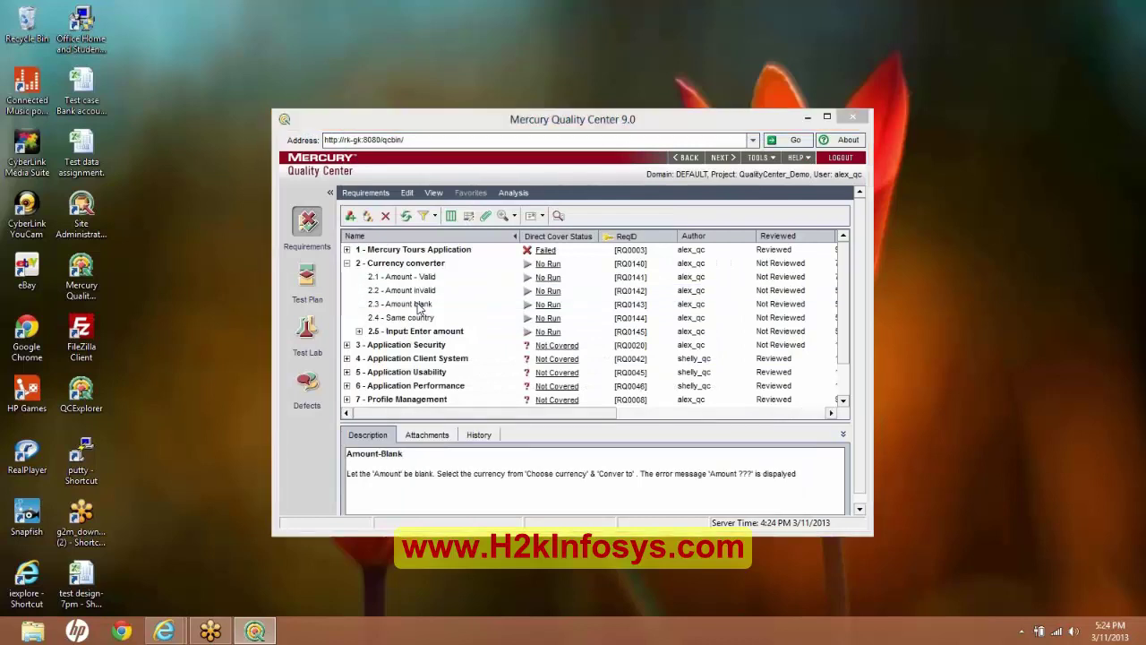
pyautogui.doubleClick(417, 305)
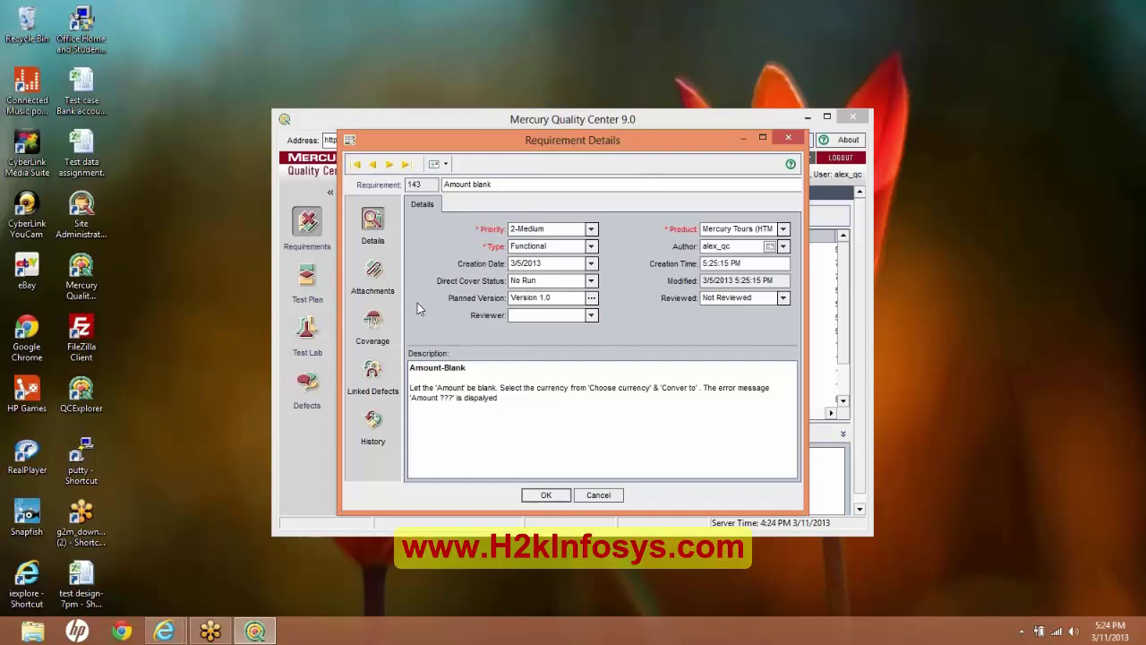
pyautogui.click(545, 495)
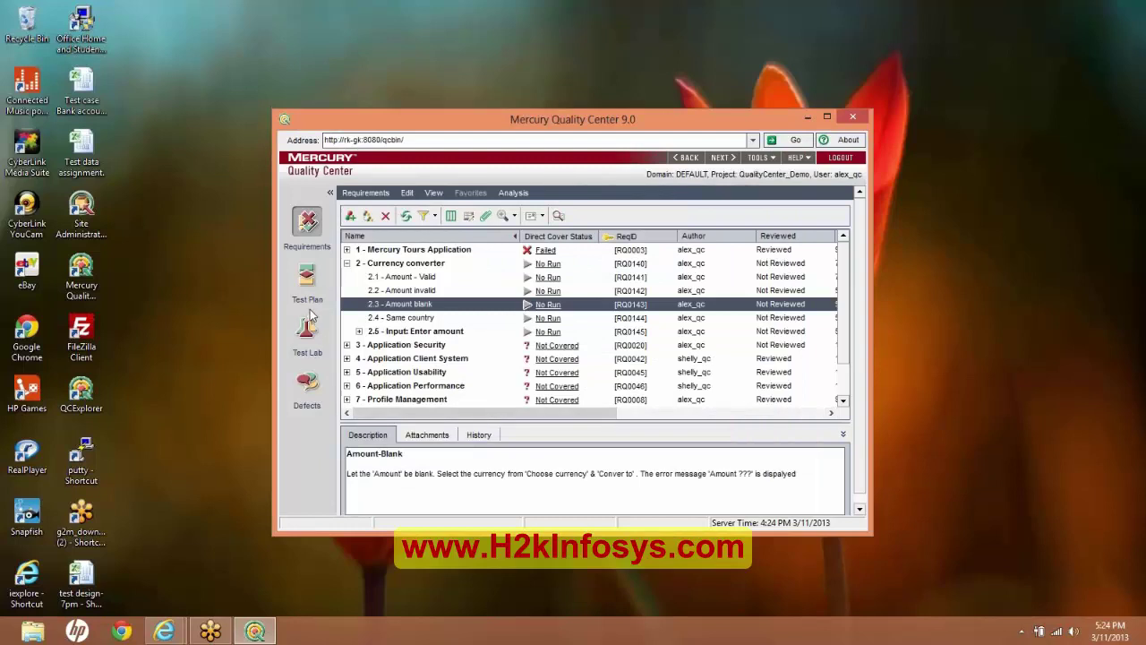
# - Examine the design steps of the store locator test in the Verizon wireless test plan folder
pyautogui.click(307, 277)
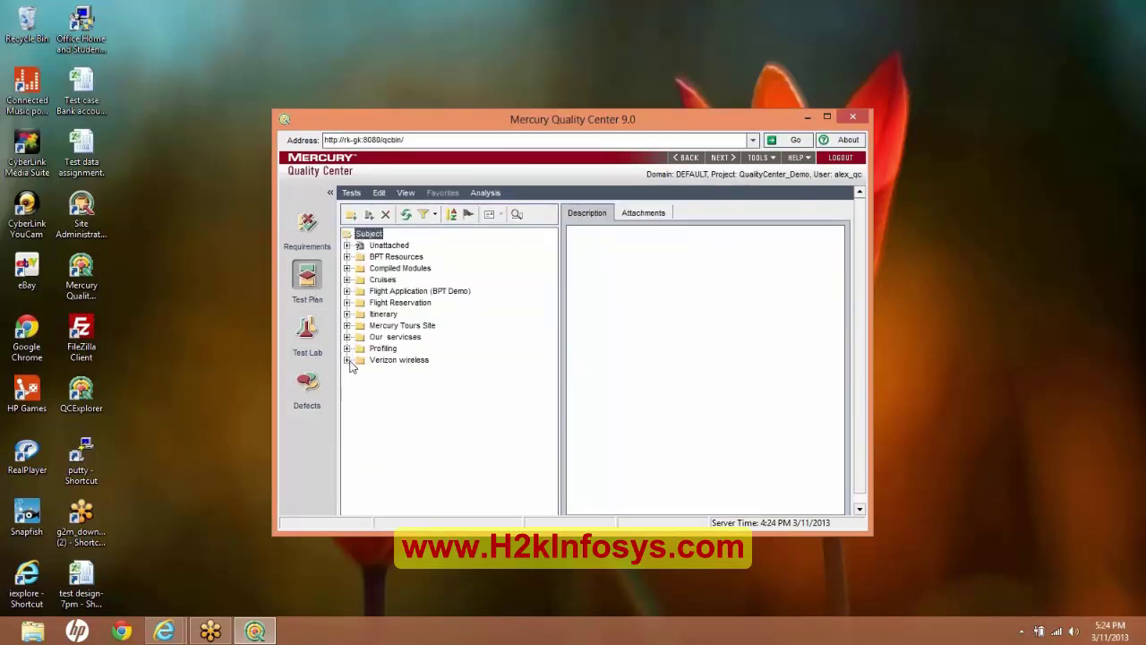
pyautogui.click(347, 359)
pyautogui.click(405, 373)
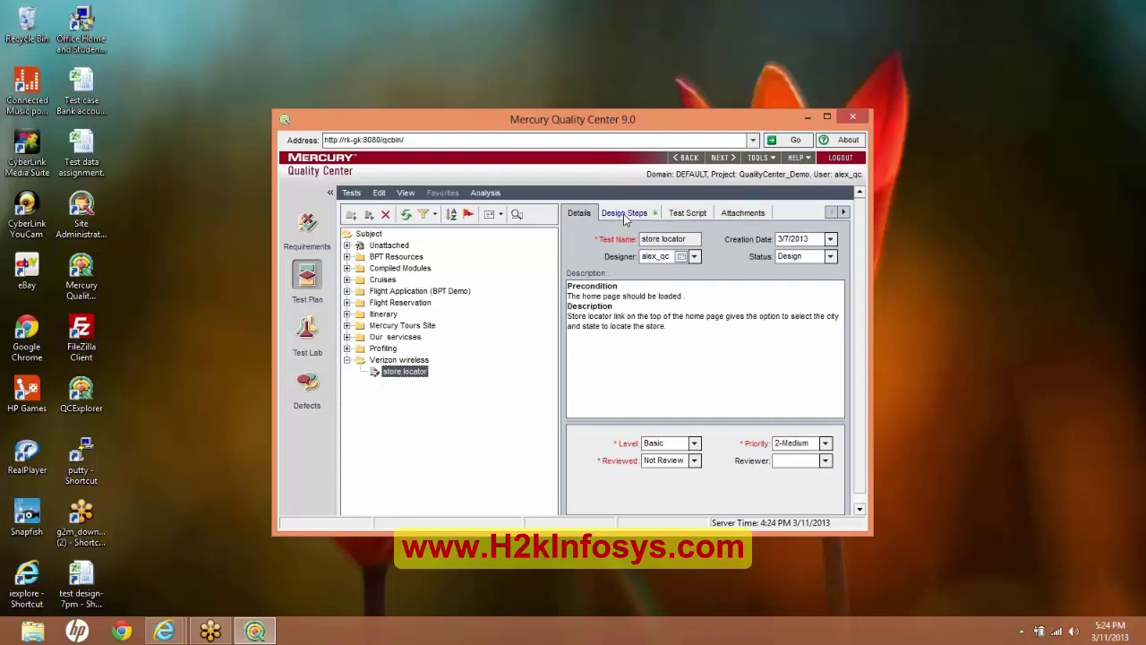
pyautogui.click(623, 214)
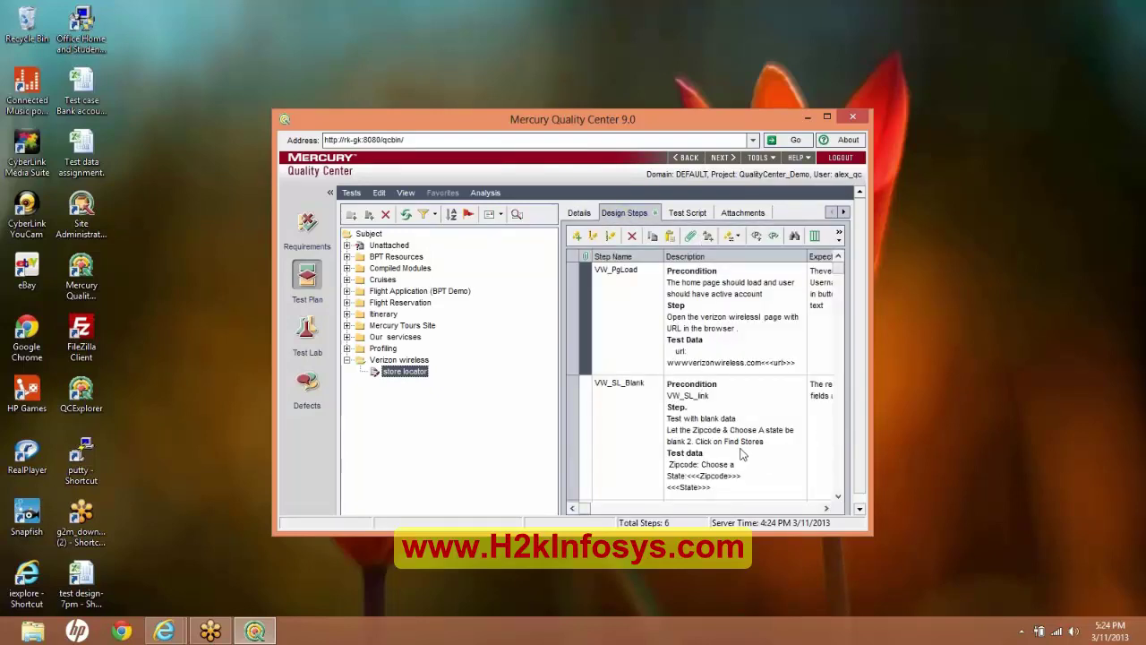
pyautogui.click(825, 507)
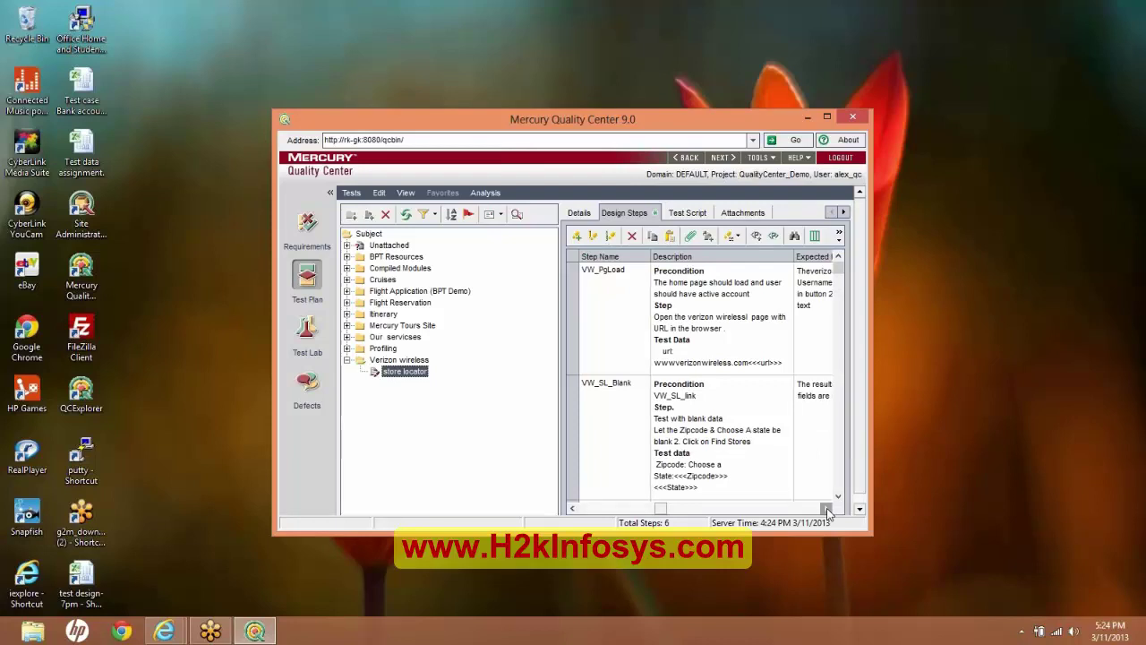
pyautogui.click(573, 508)
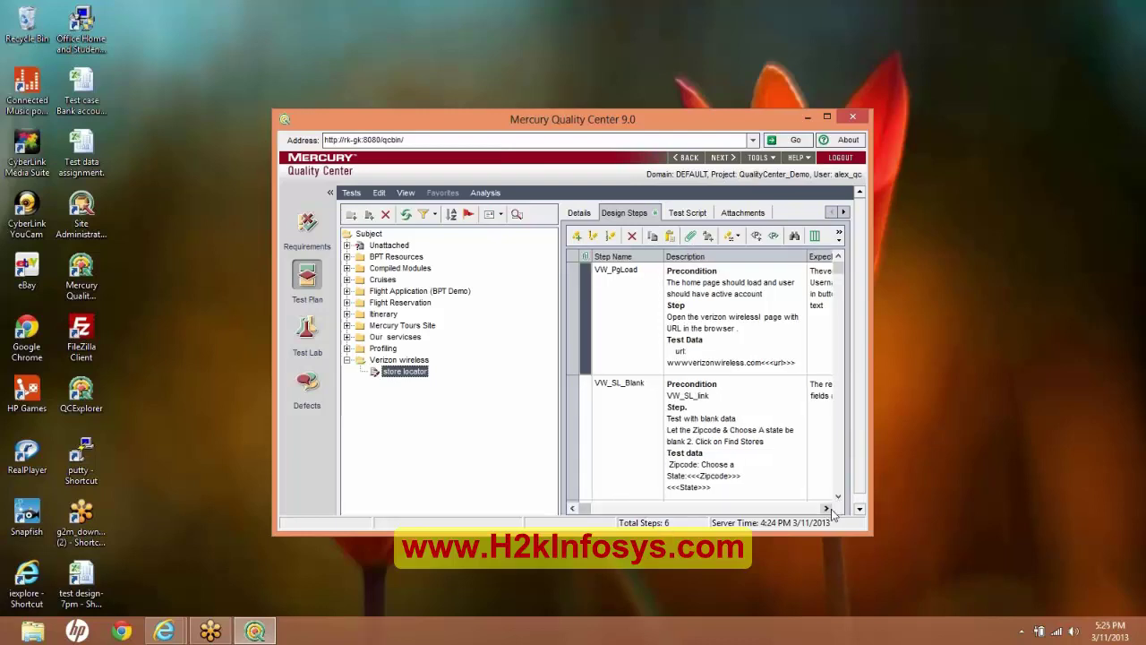
# - Try to add a call to the Verizon wireless store locator test within its own design steps, including non-template tests in the selection
pyautogui.click(691, 280)
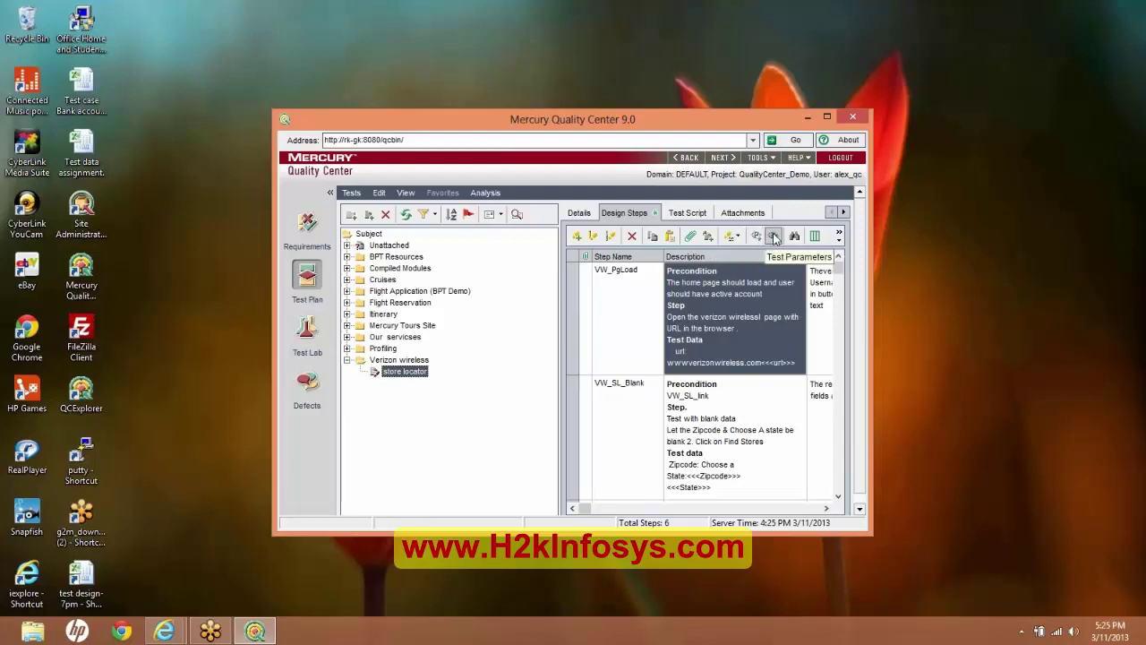
pyautogui.click(707, 235)
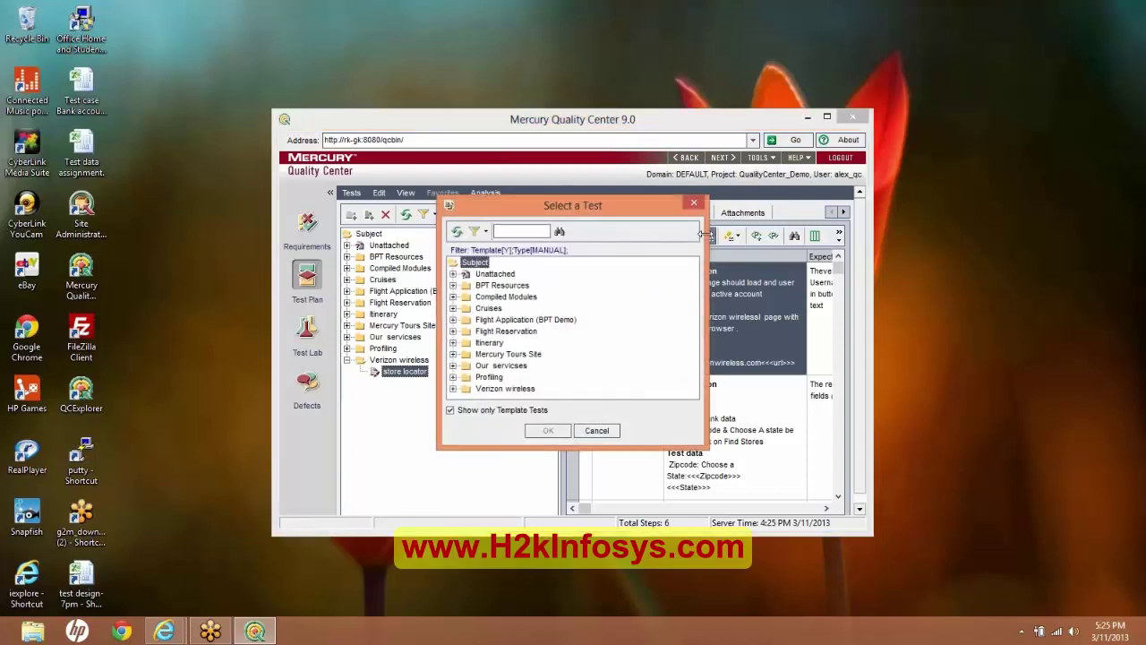
pyautogui.click(452, 410)
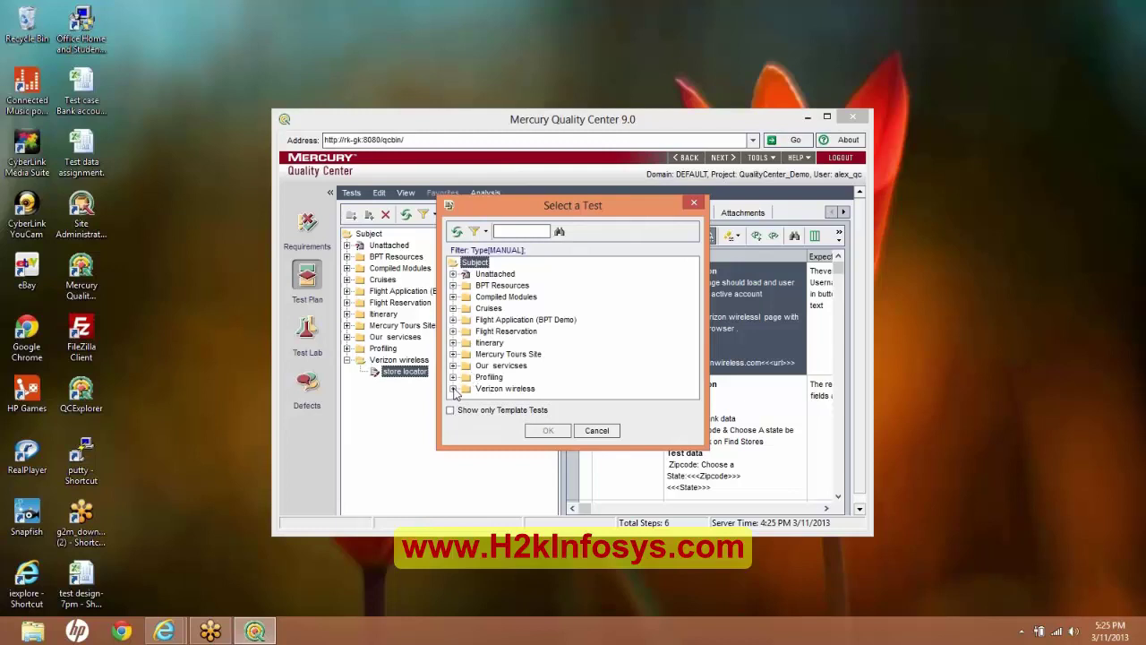
pyautogui.click(453, 391)
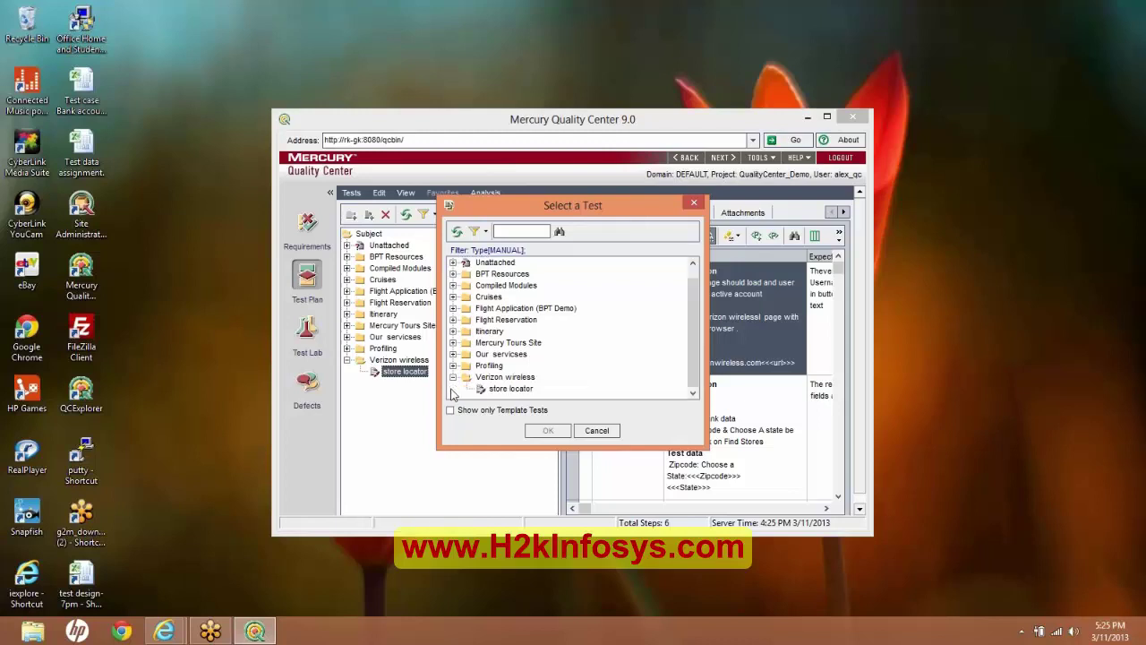
pyautogui.click(500, 390)
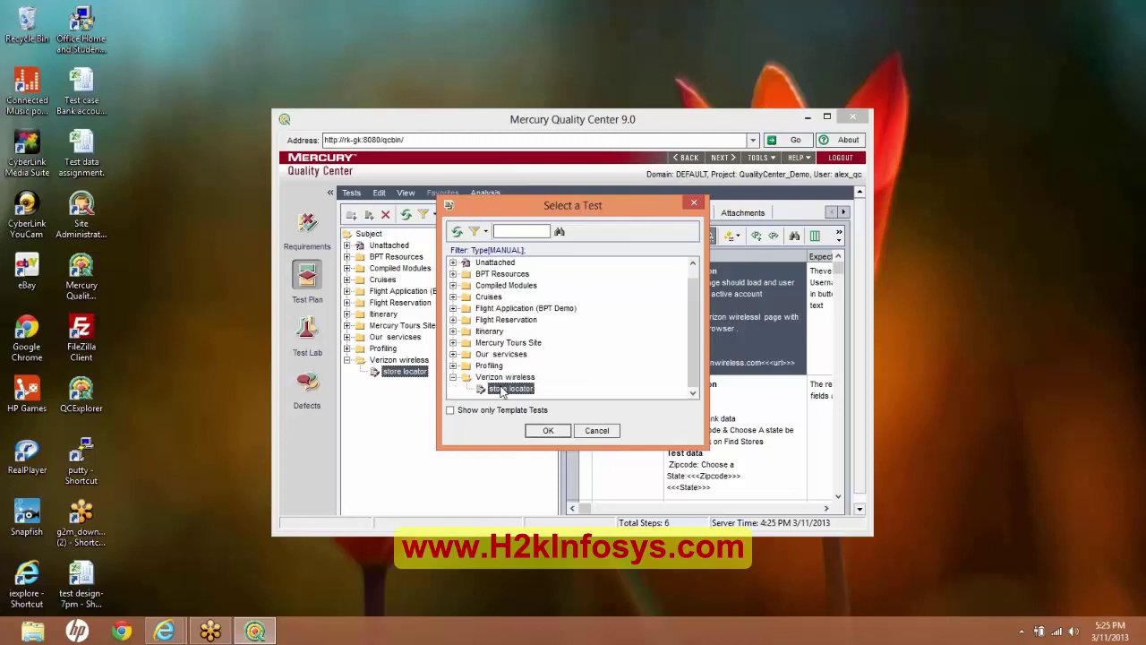
pyautogui.click(548, 431)
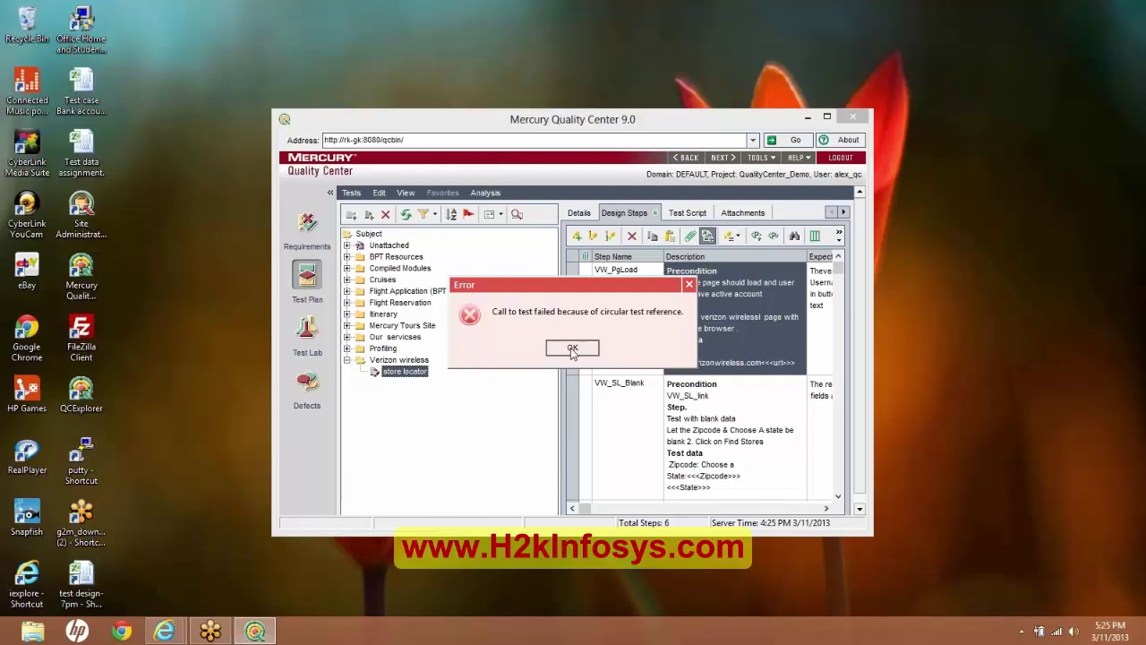
pyautogui.click(571, 348)
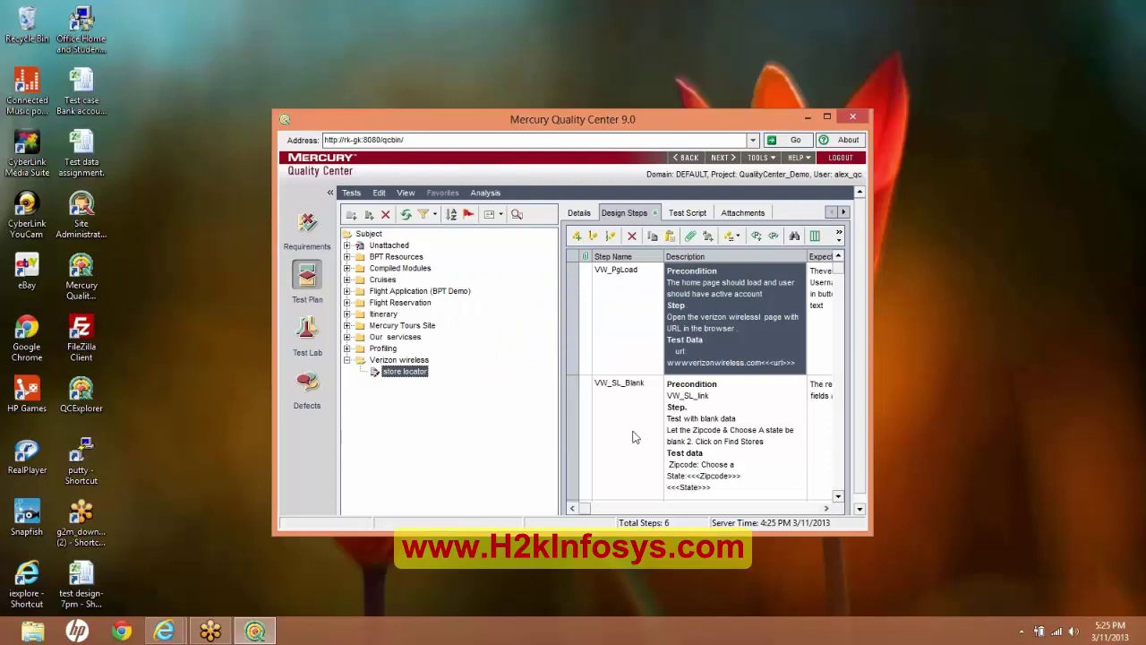
# - Review the remaining store locator design steps, from the blank-data check to the state and zipcode checks
pyautogui.click(723, 402)
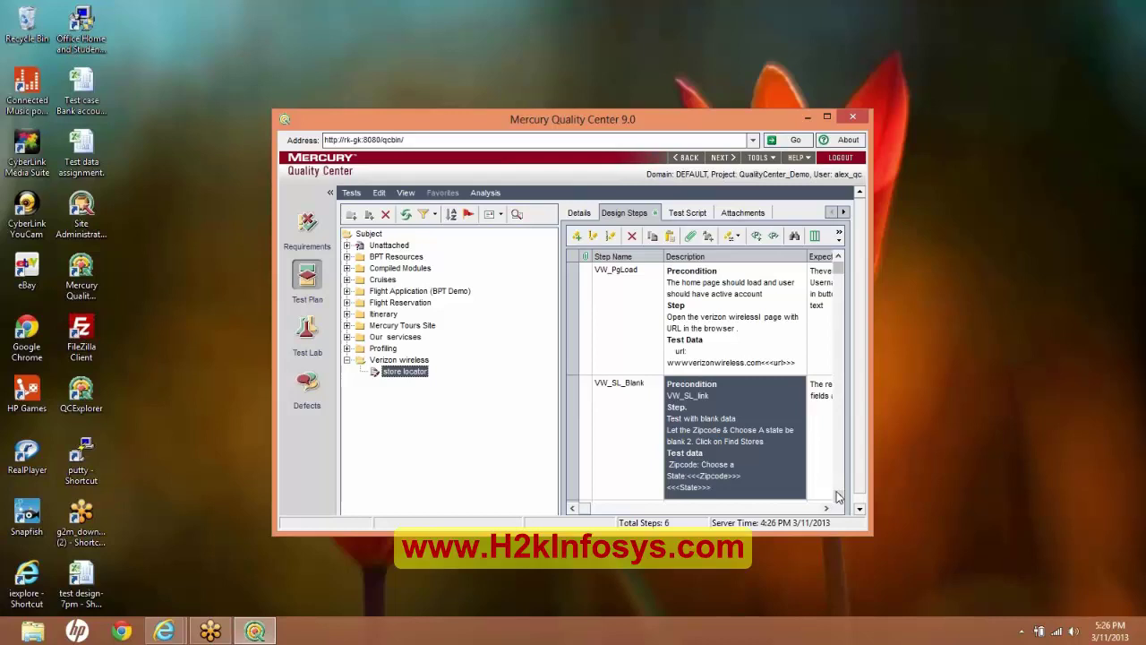
pyautogui.scroll(-2, 837, 496)
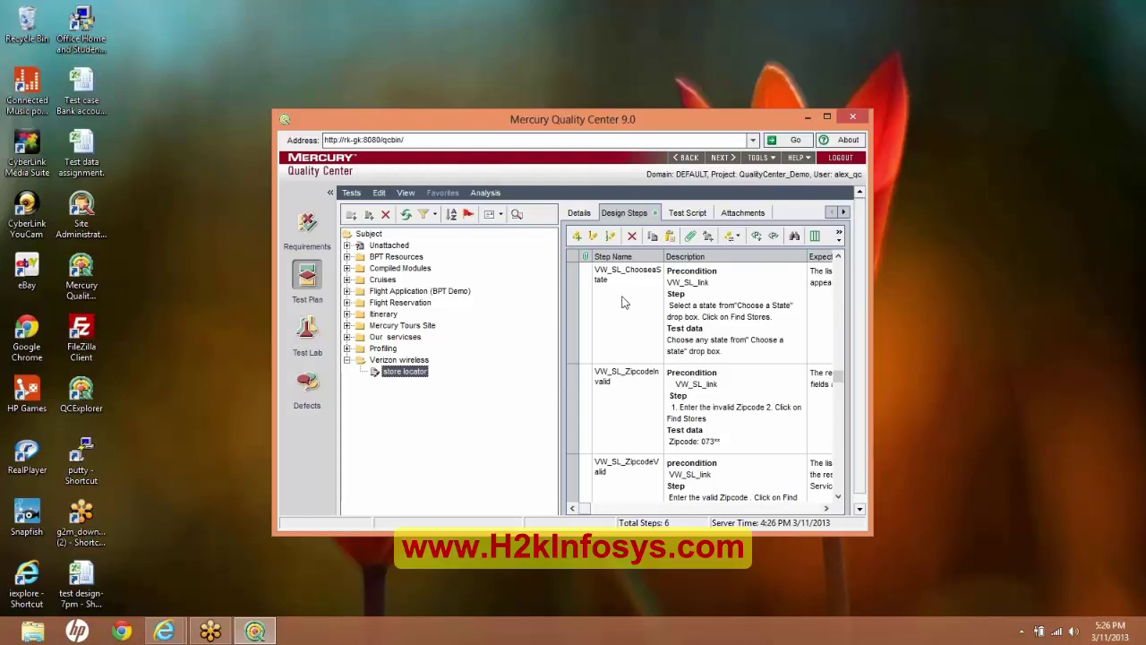
pyautogui.click(406, 372)
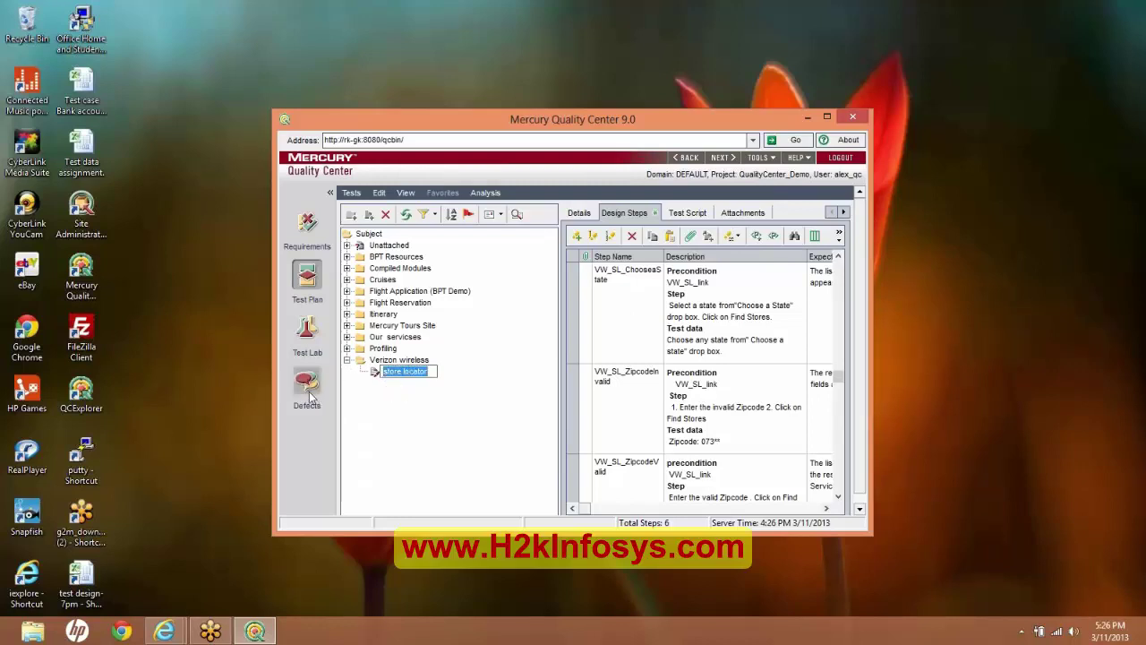
# - View the Store locator test set's execution in Test Lab and the project's defect list
pyautogui.click(307, 331)
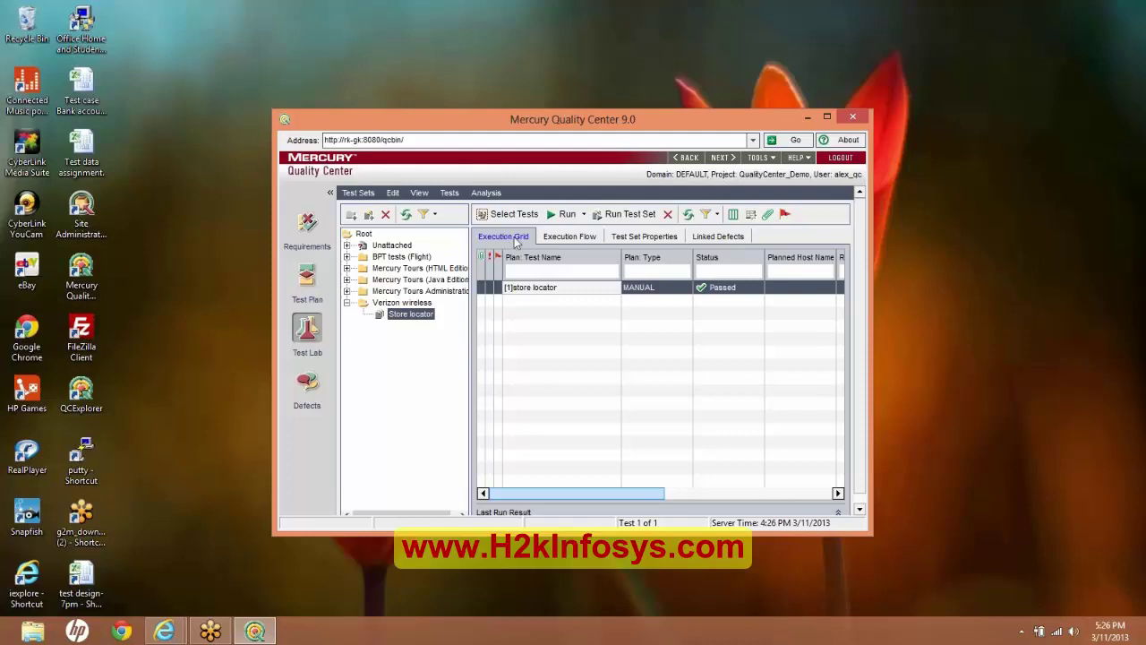
pyautogui.click(567, 238)
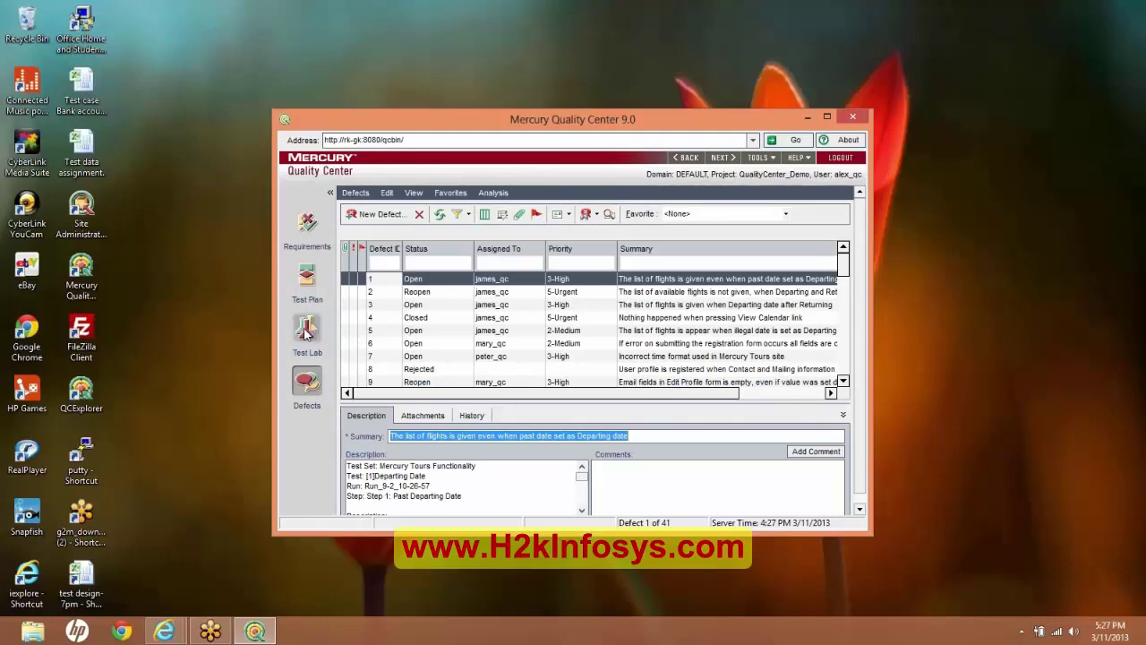
pyautogui.click(304, 333)
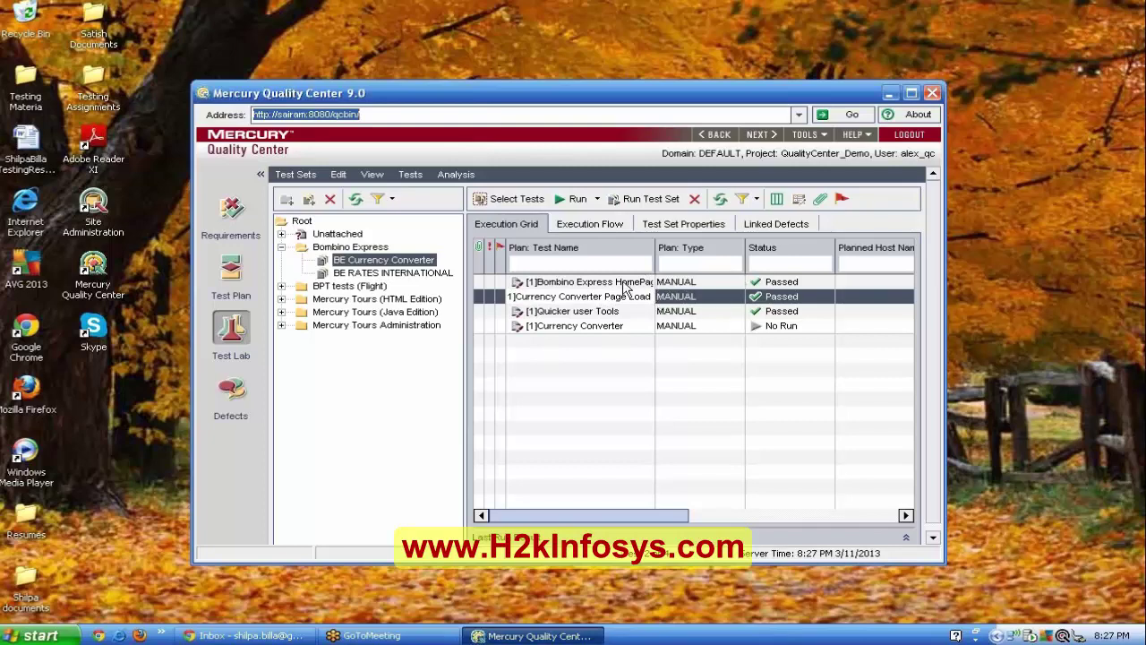
# - Begin a manual run of the Currency Converter test in the BE Currency Converter test set
pyautogui.click(587, 281)
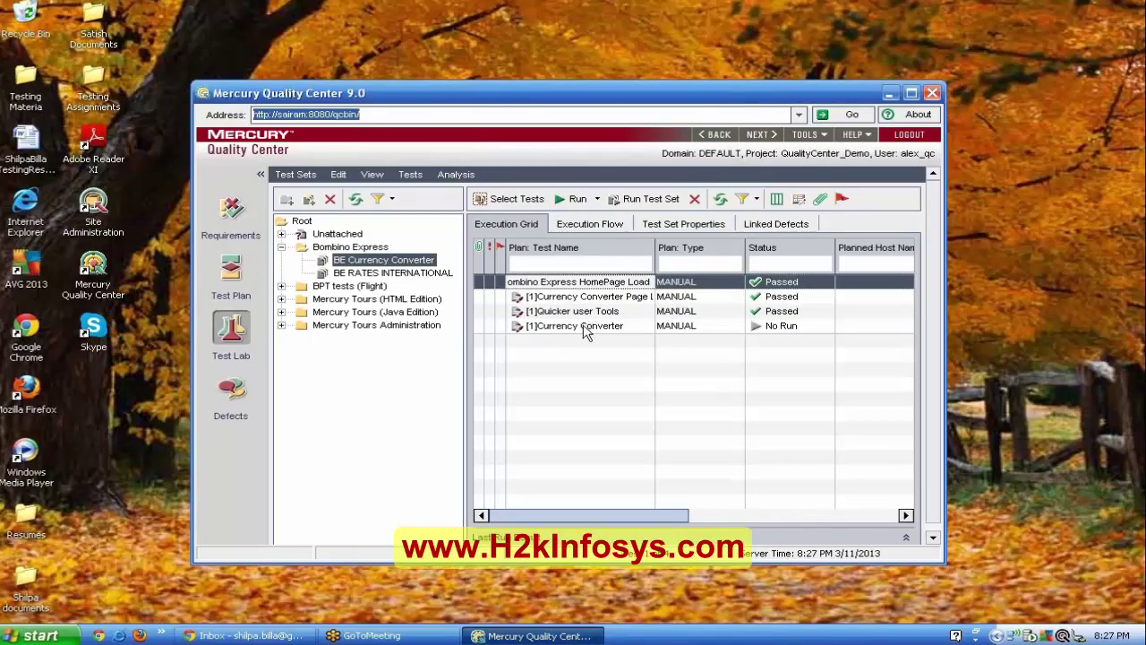
pyautogui.click(601, 327)
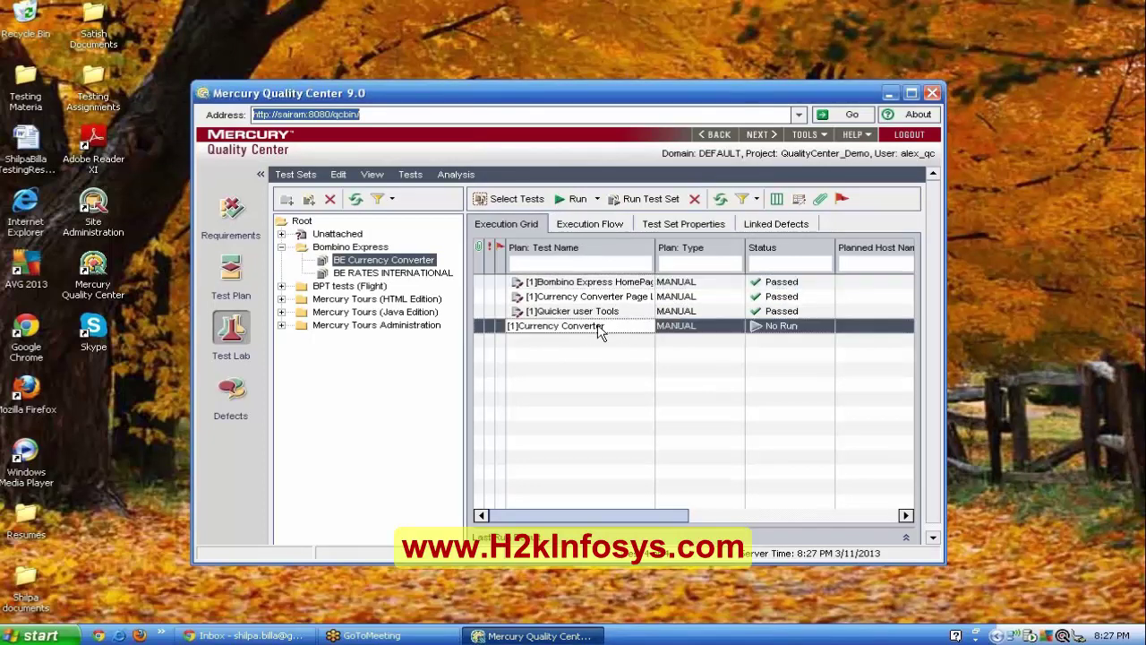
pyautogui.click(569, 198)
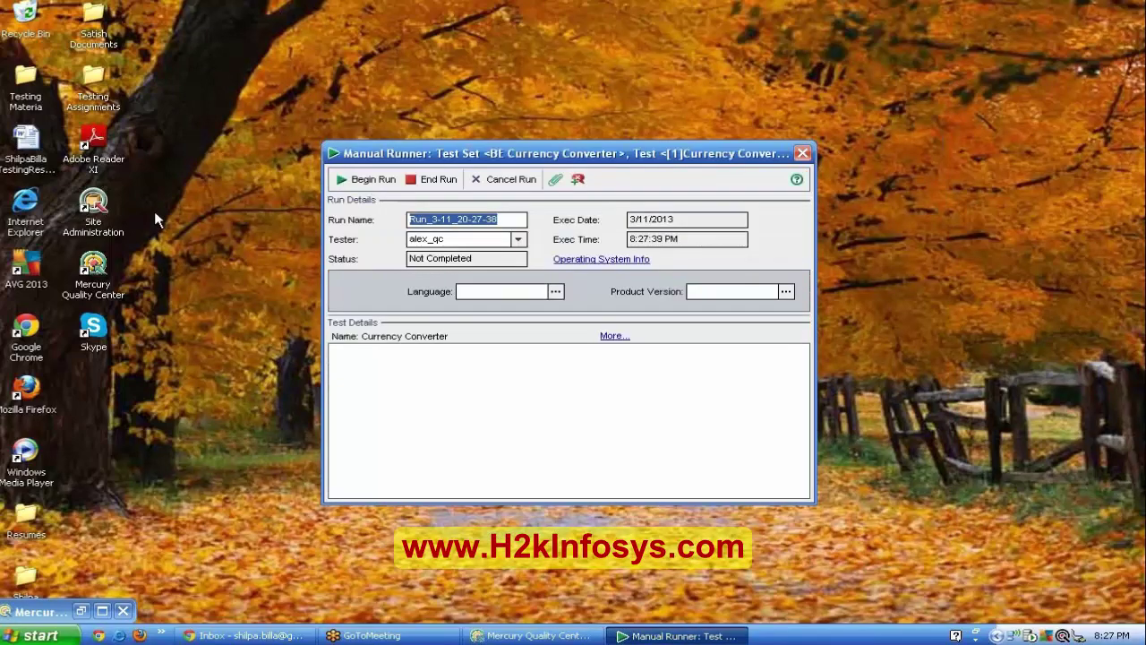
pyautogui.click(350, 189)
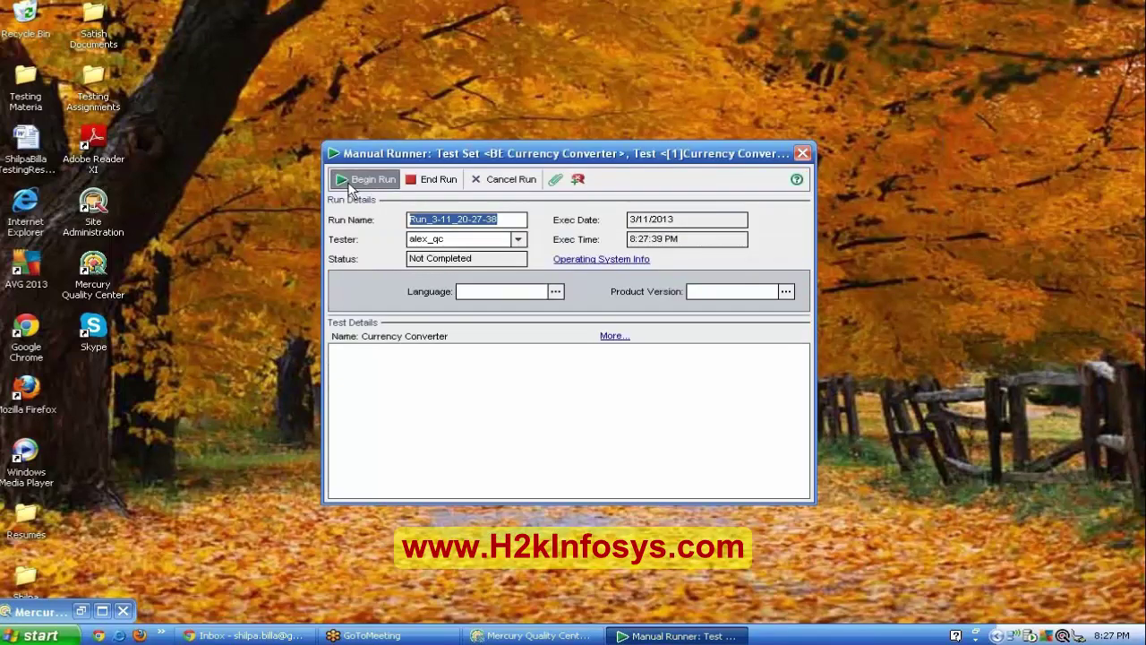
pyautogui.click(530, 432)
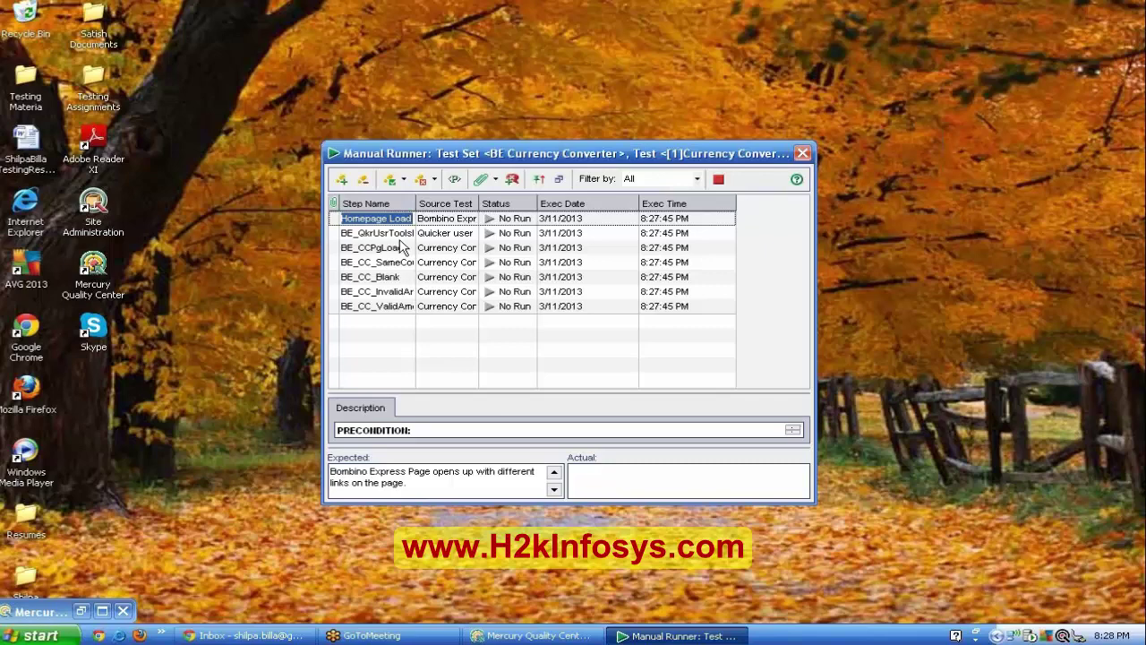
pyautogui.press('XF86AudioRaiseVolume')
pyautogui.press('XF86AudioRaiseVolume')
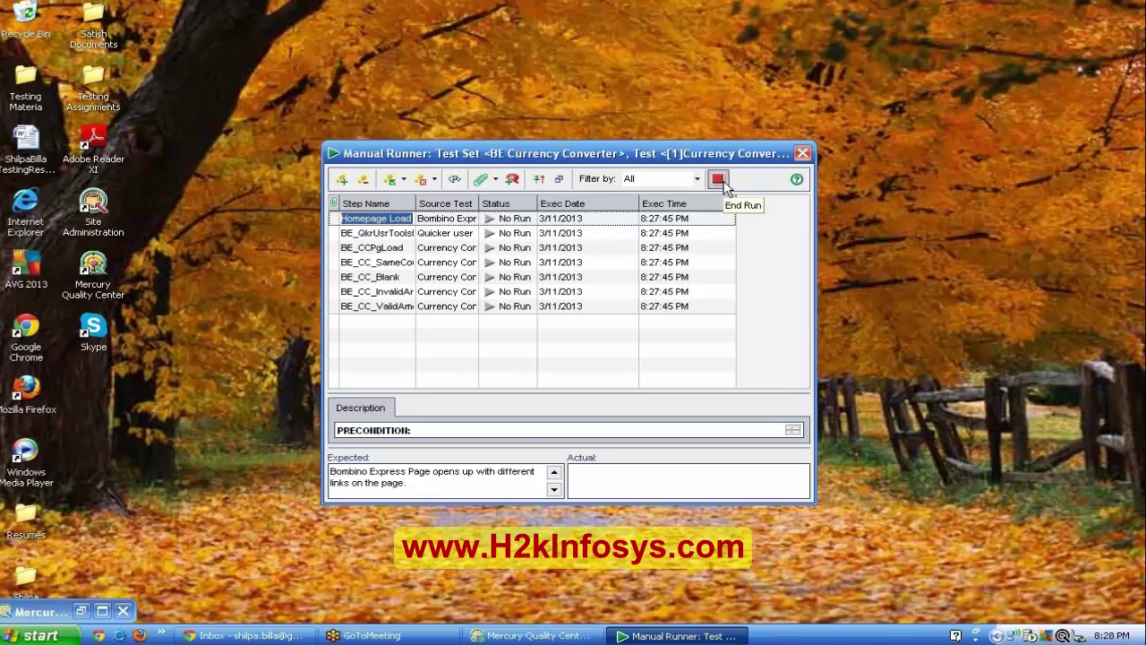
# - Mark the homepage load step as Passed and end the manual run
pyautogui.click(525, 224)
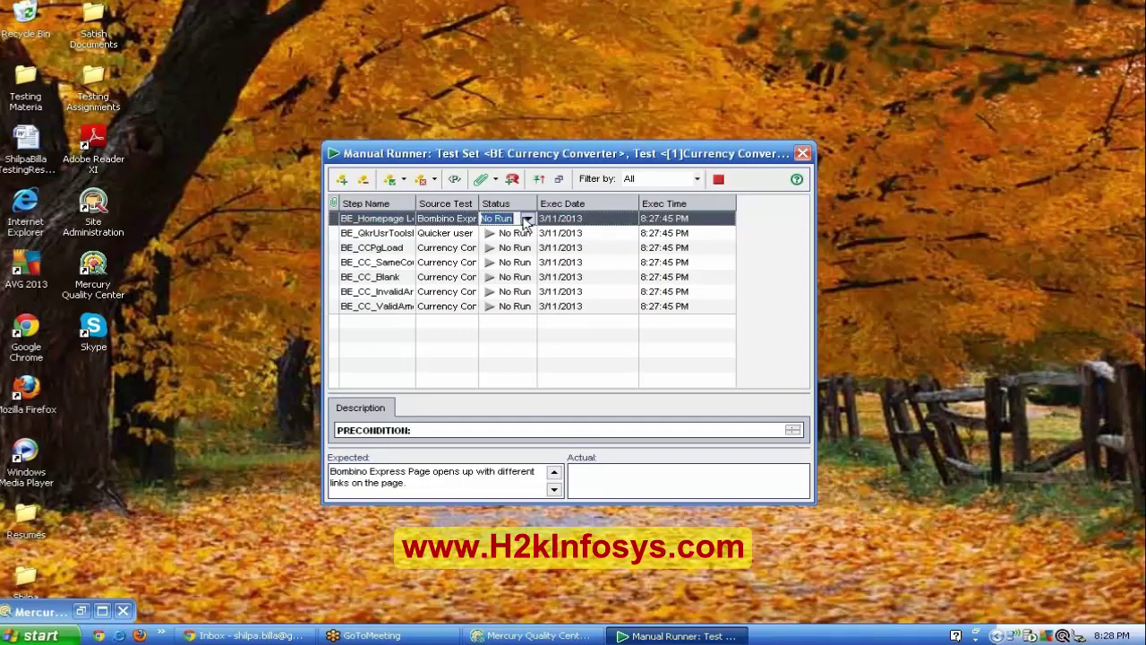
pyautogui.click(527, 220)
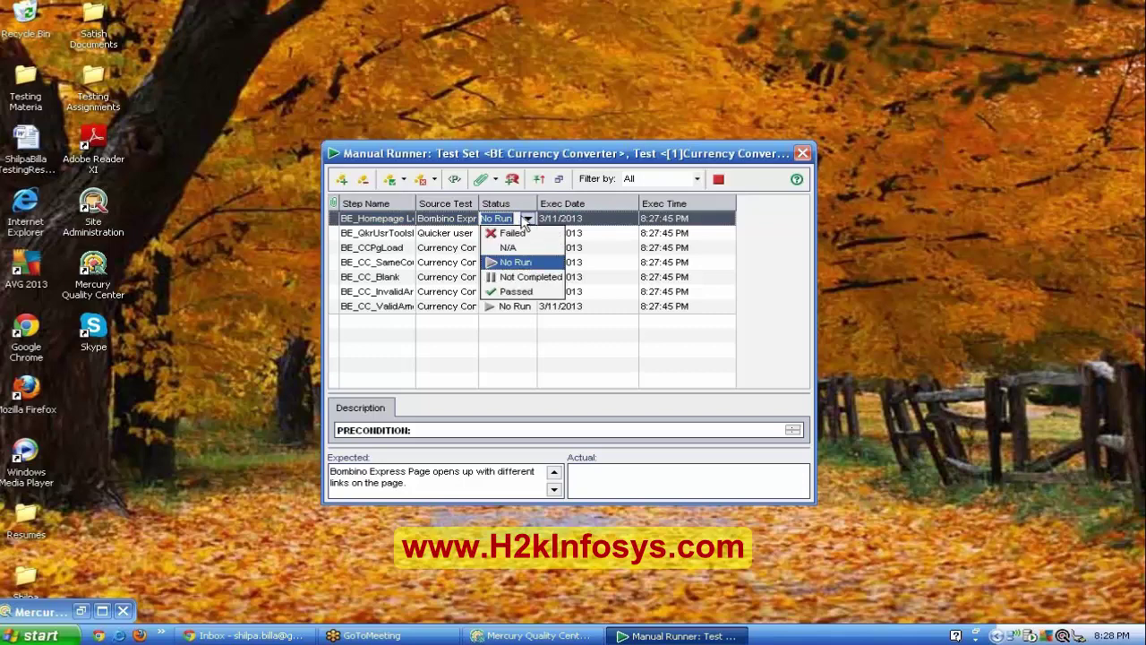
pyautogui.click(555, 288)
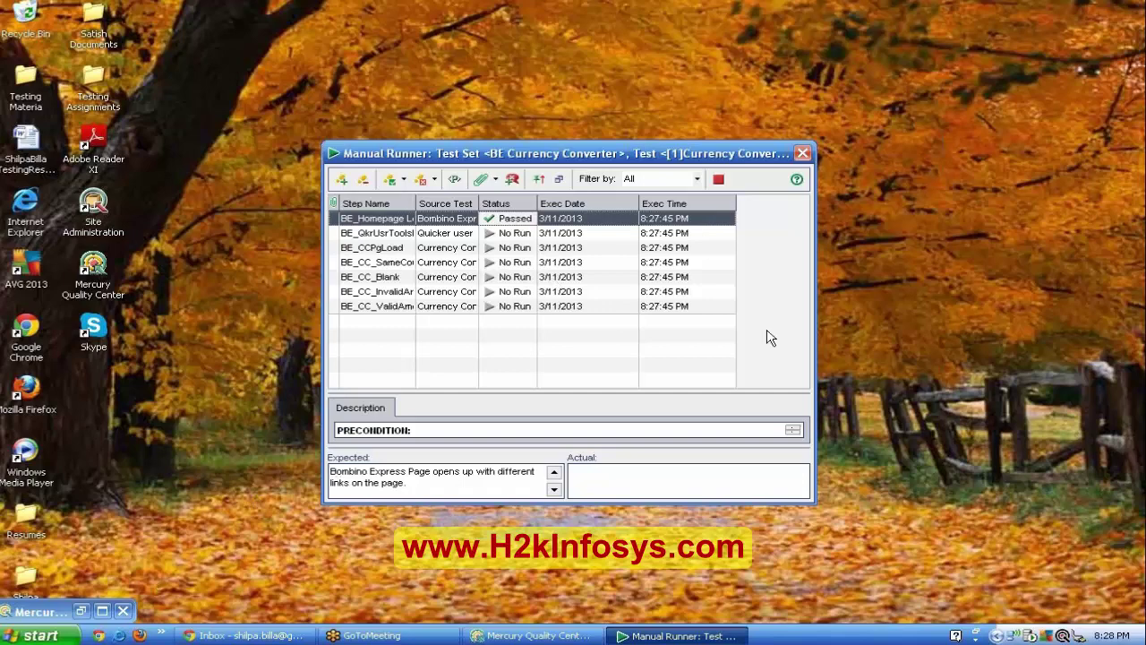
pyautogui.click(718, 179)
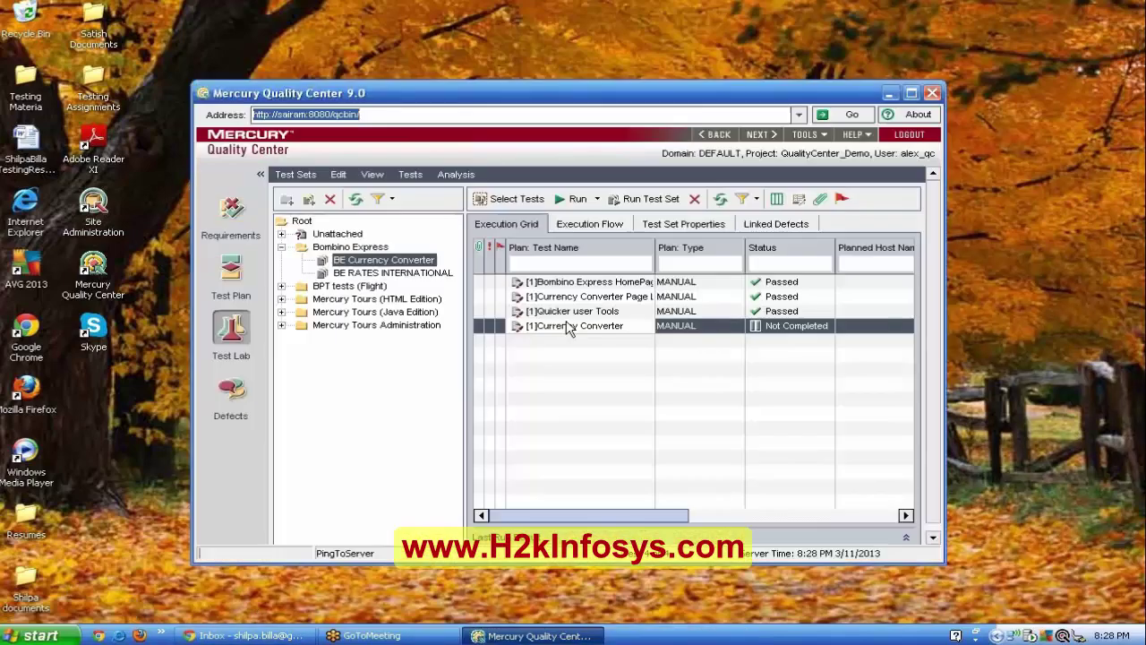
pyautogui.click(577, 296)
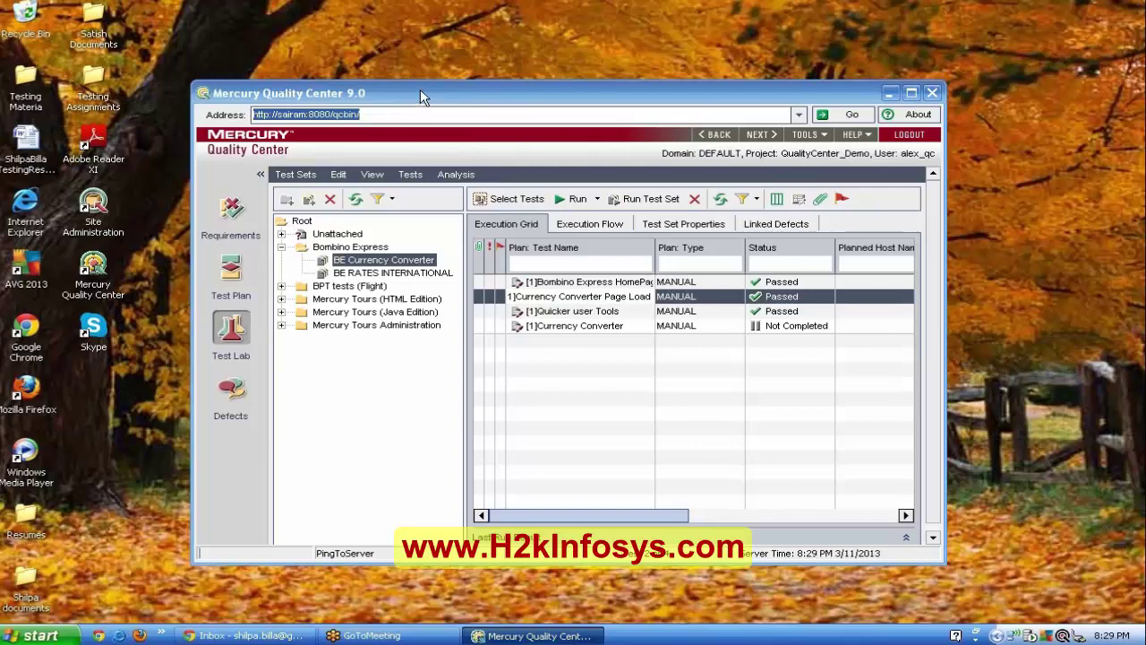
pyautogui.click(891, 95)
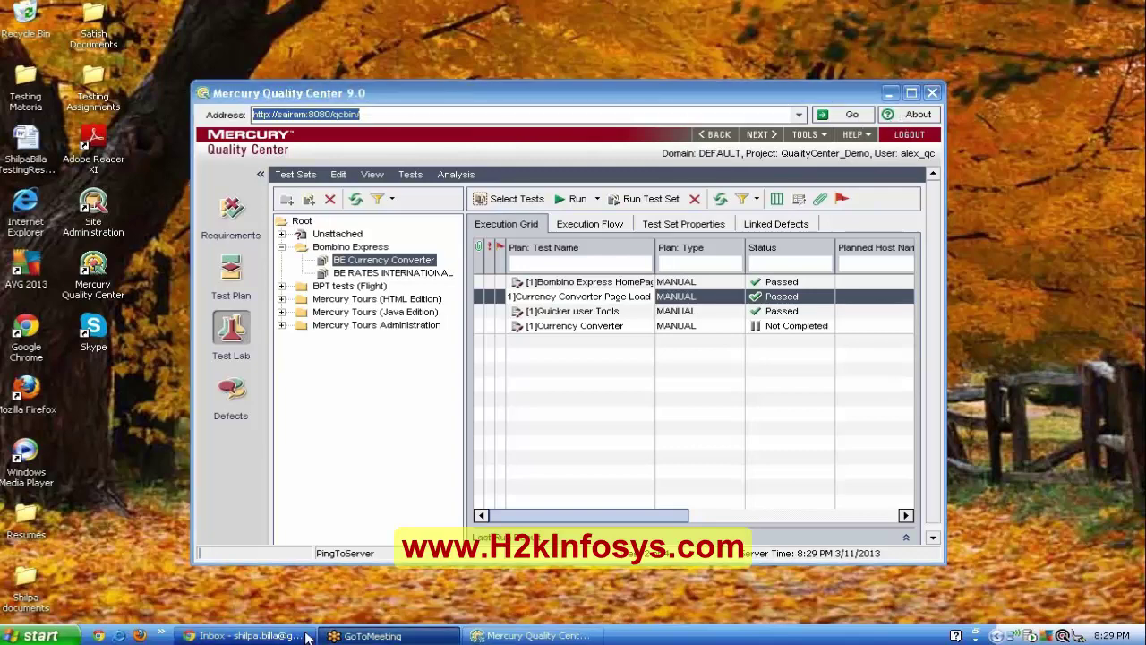
pyautogui.click(528, 634)
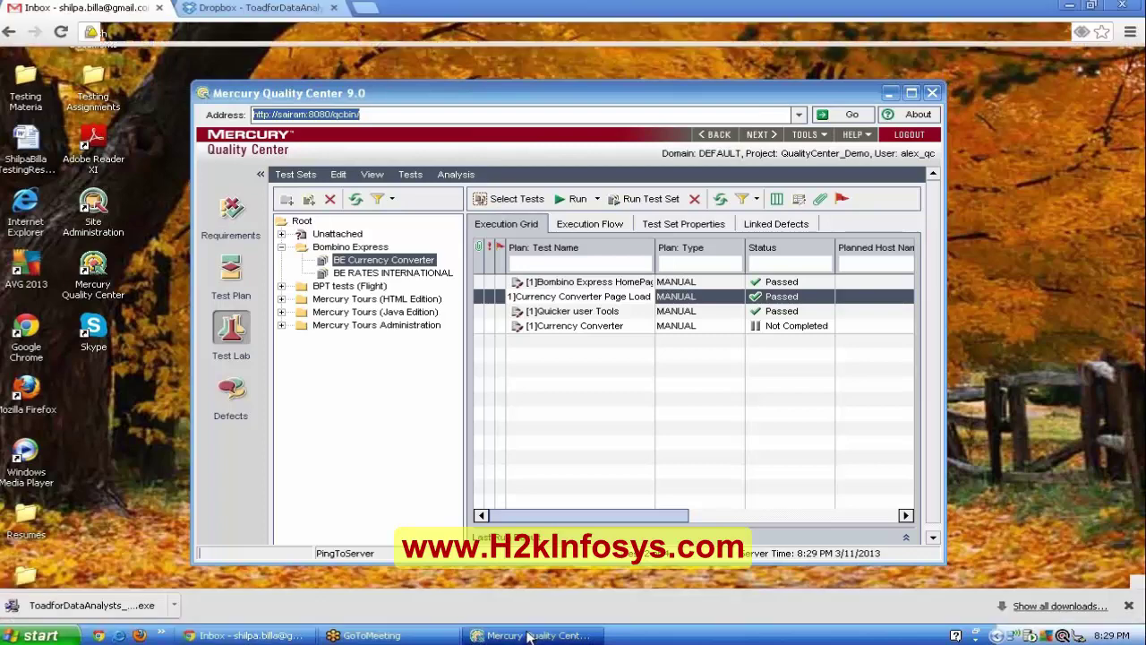